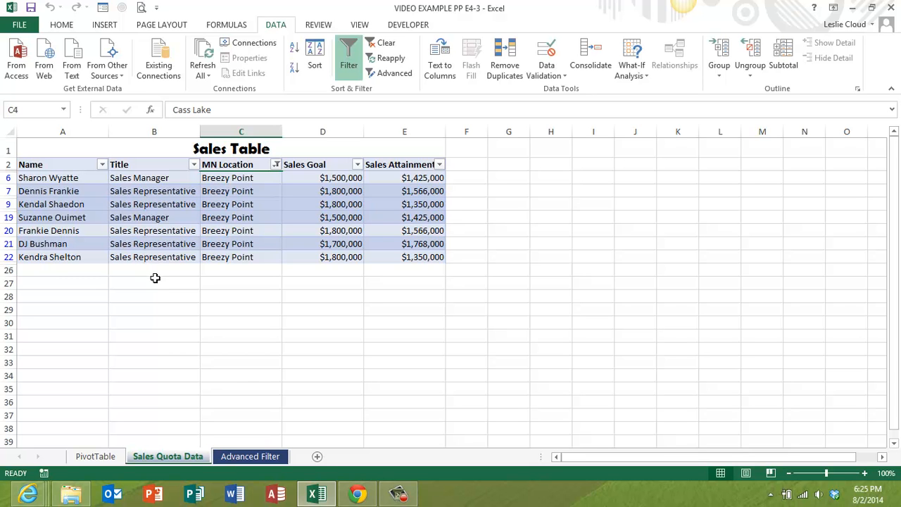
Create a copy of the Sales Quota Data sheet and place it at the end of the workbook
right_click(162, 459)
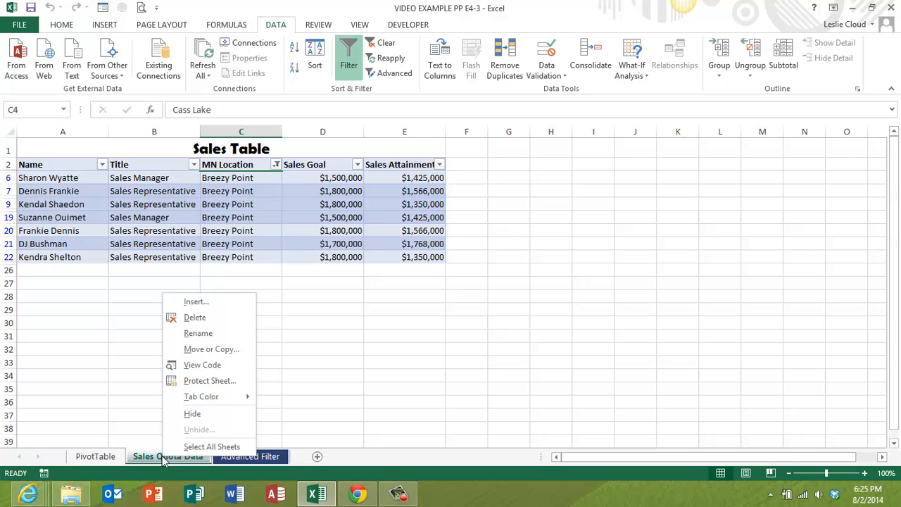
click(211, 349)
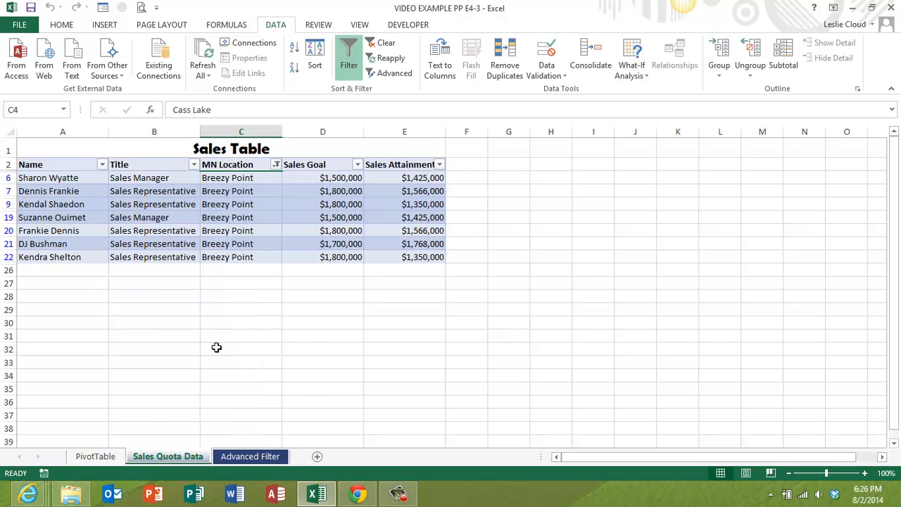
click(131, 399)
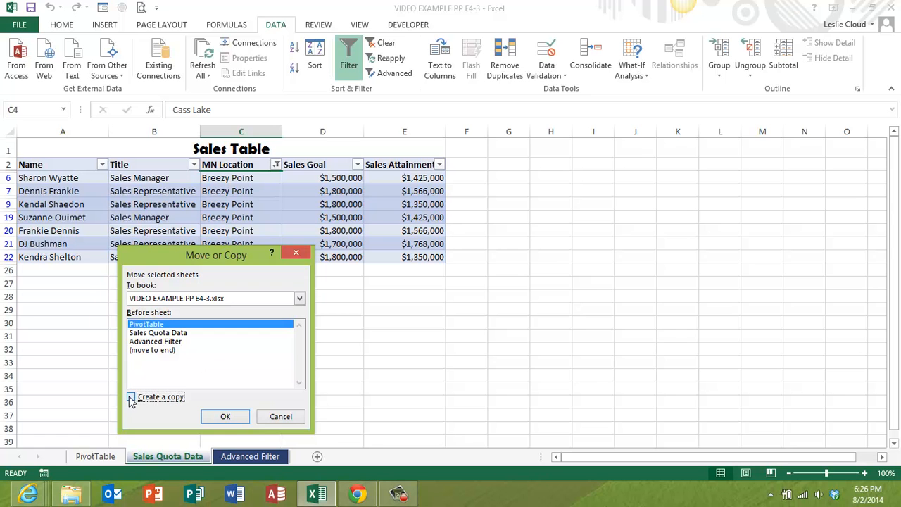
click(154, 351)
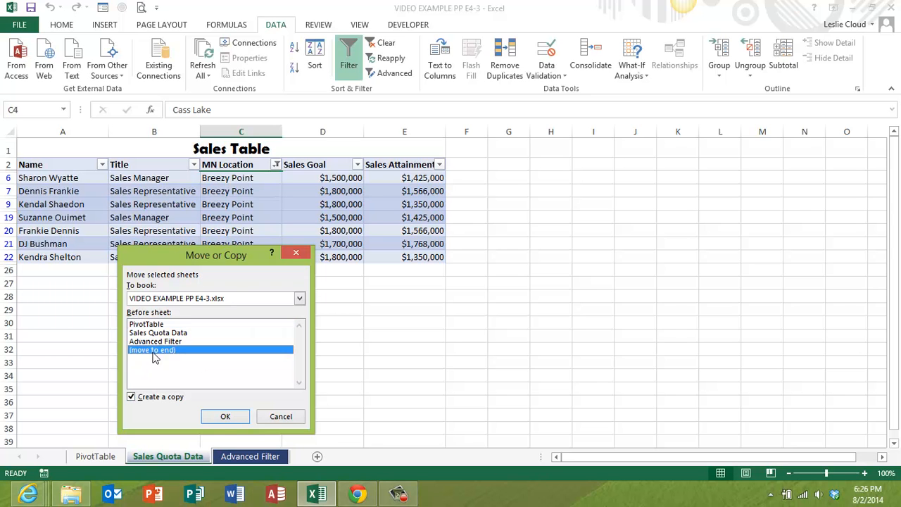
click(225, 417)
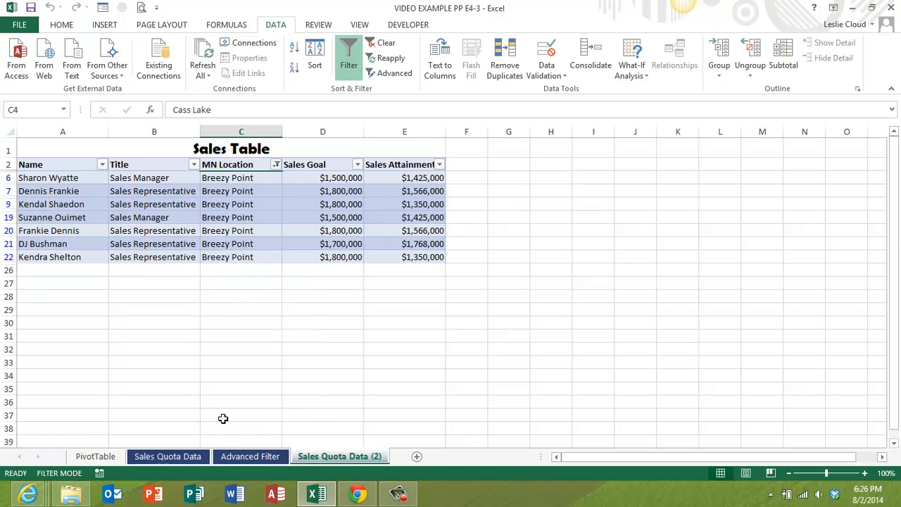
Rename the copied sheet Subtotals
double_click(325, 458)
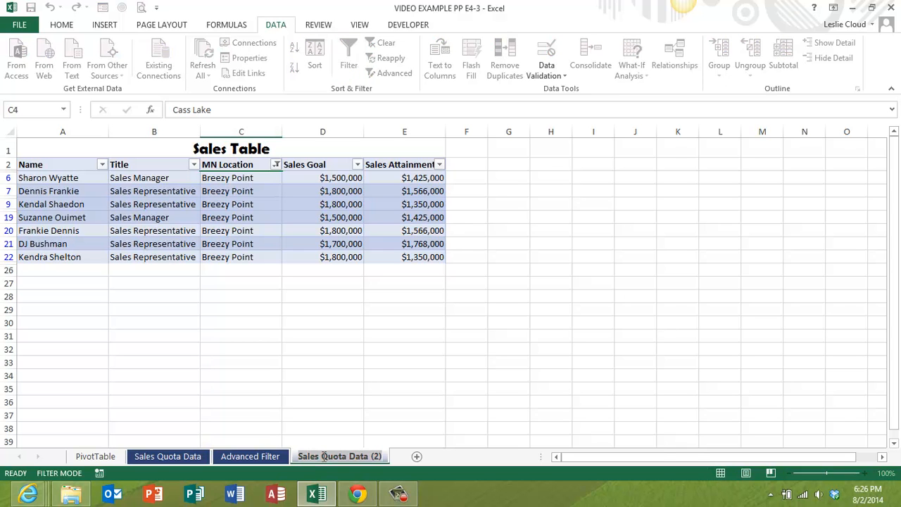
text(u)
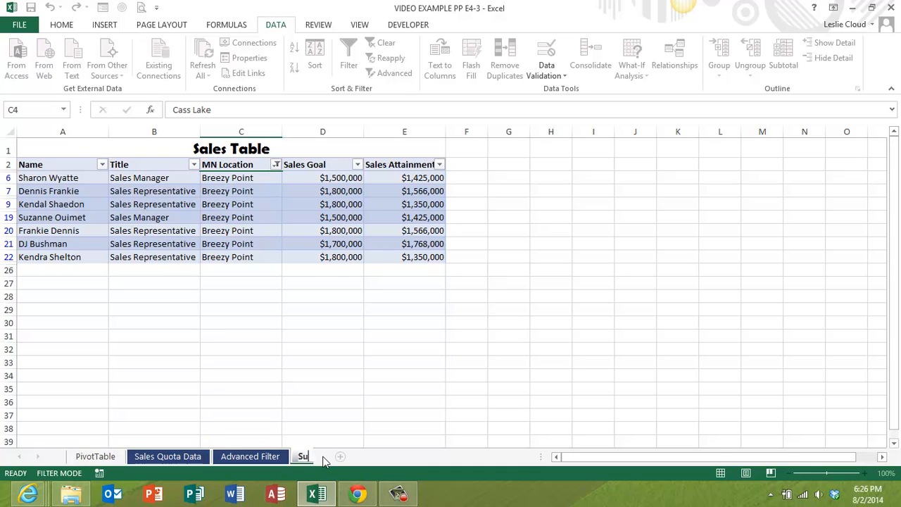
text(btotals)
key(Return)
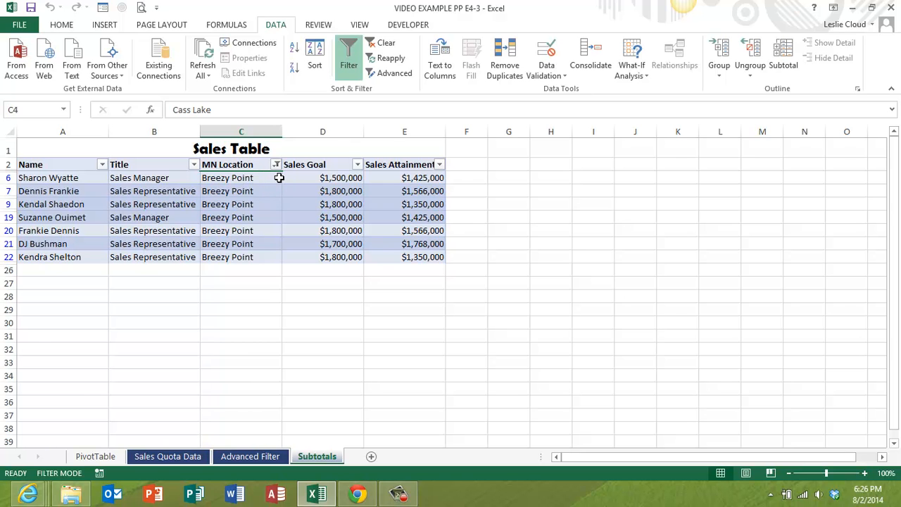
Remove all filtering from the sales table and sort its rows by Title from A to Z
click(384, 44)
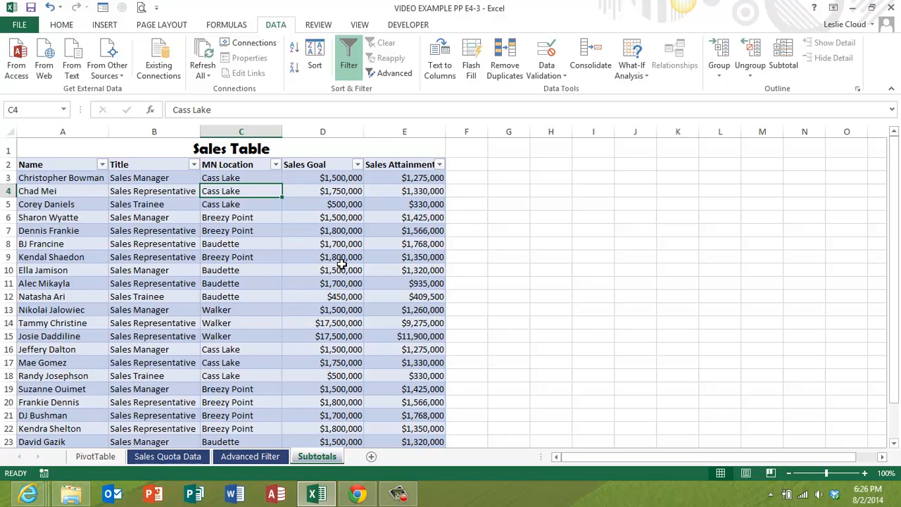
click(350, 63)
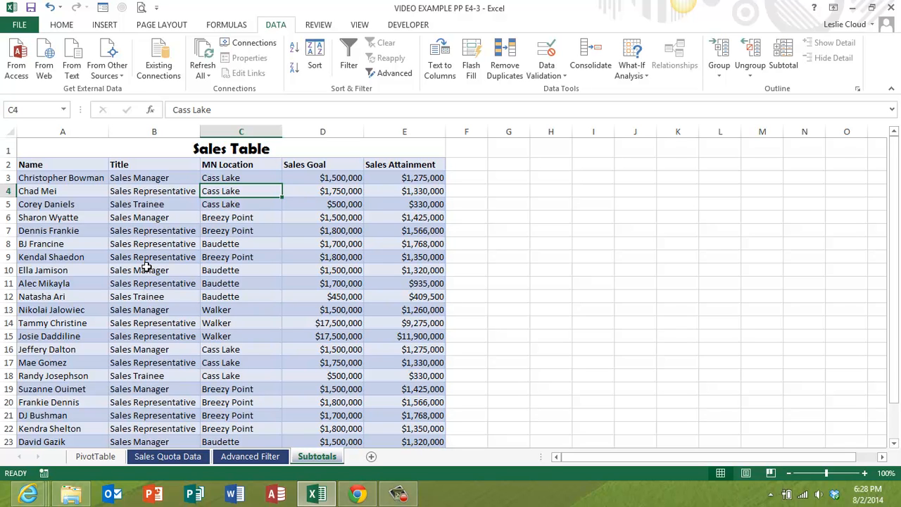
click(143, 204)
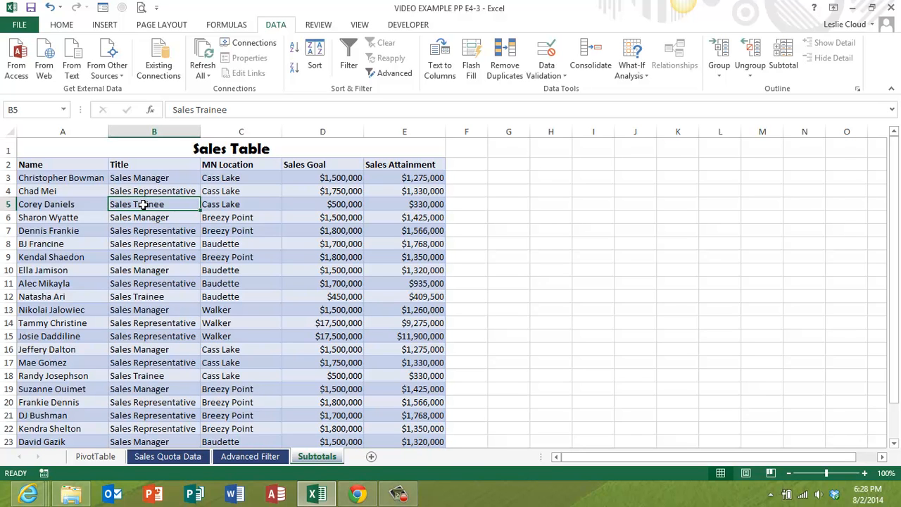
click(295, 50)
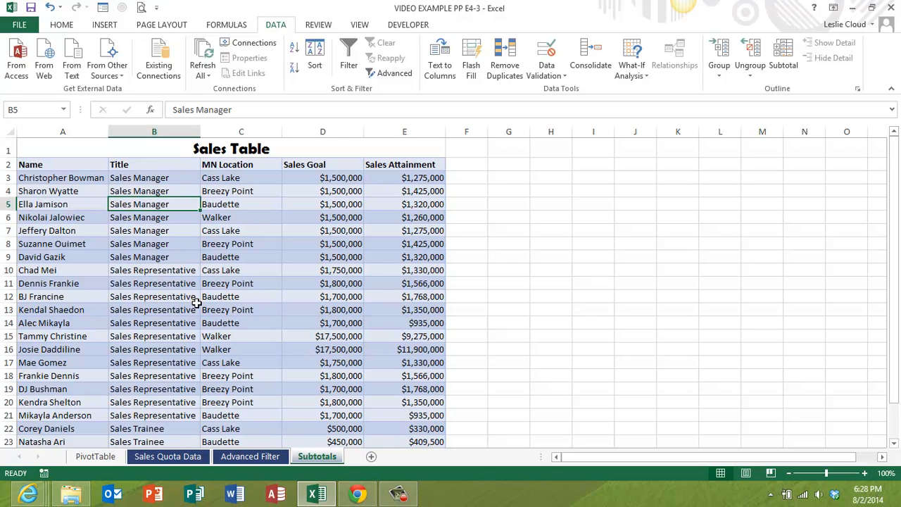
scroll(154, 415, down, 2)
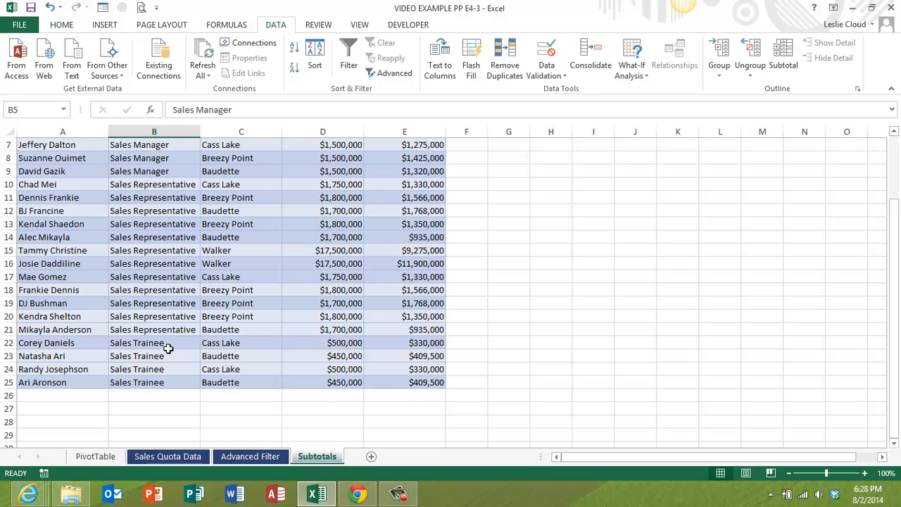
scroll(169, 348, up, 1)
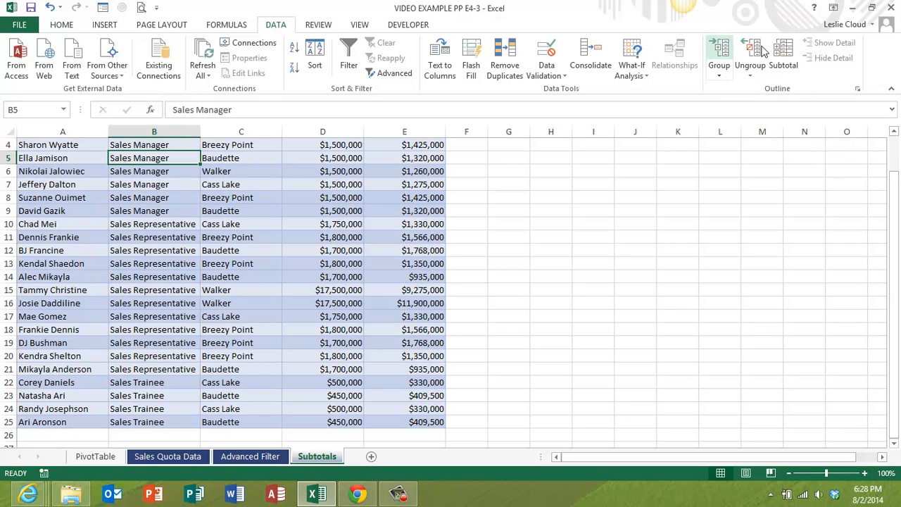
Subtotal the sales table at each change in Title, using the Average function for Sales Goal and Sales Attainment
click(784, 55)
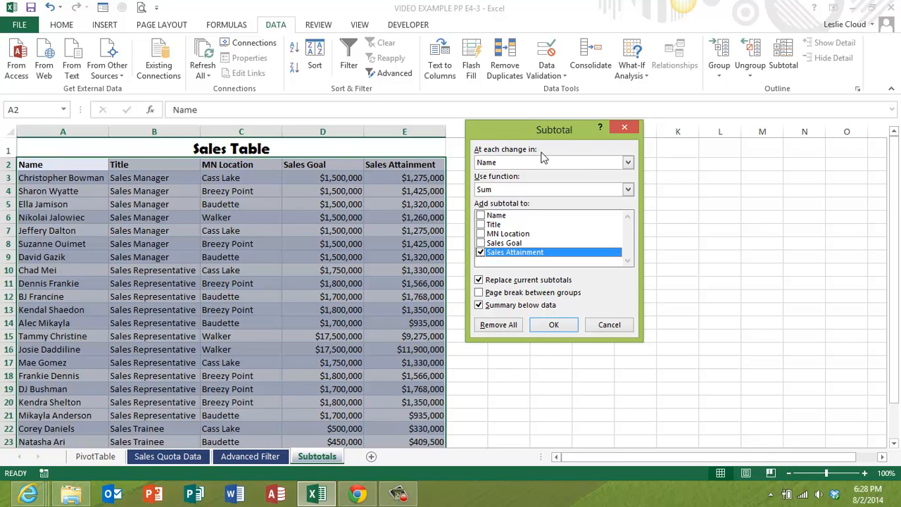
click(629, 164)
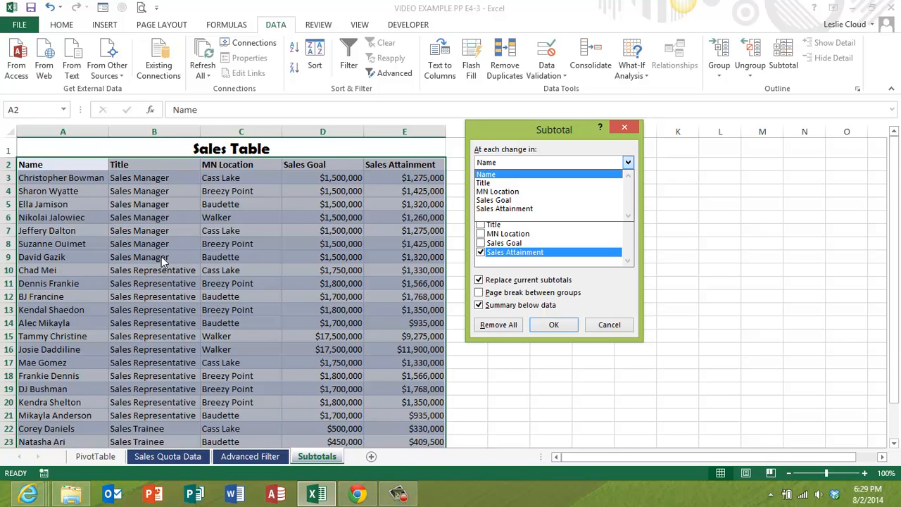
click(502, 183)
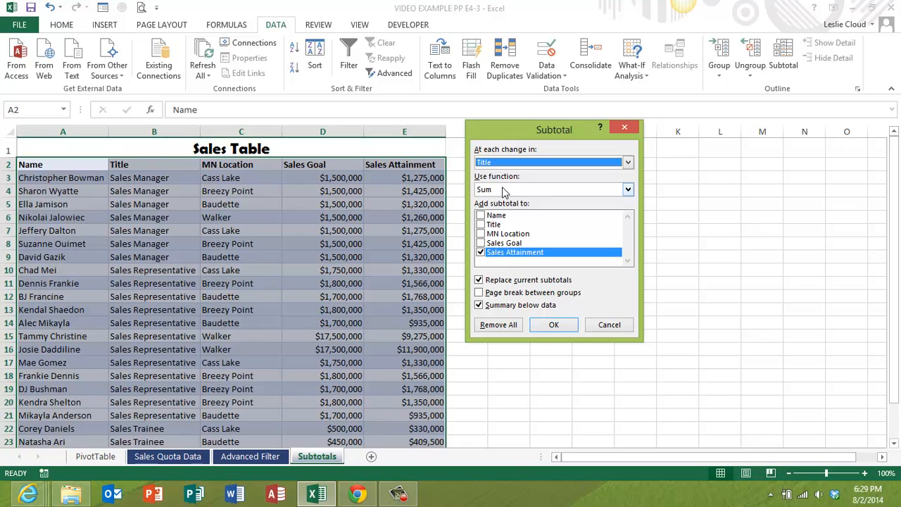
click(502, 187)
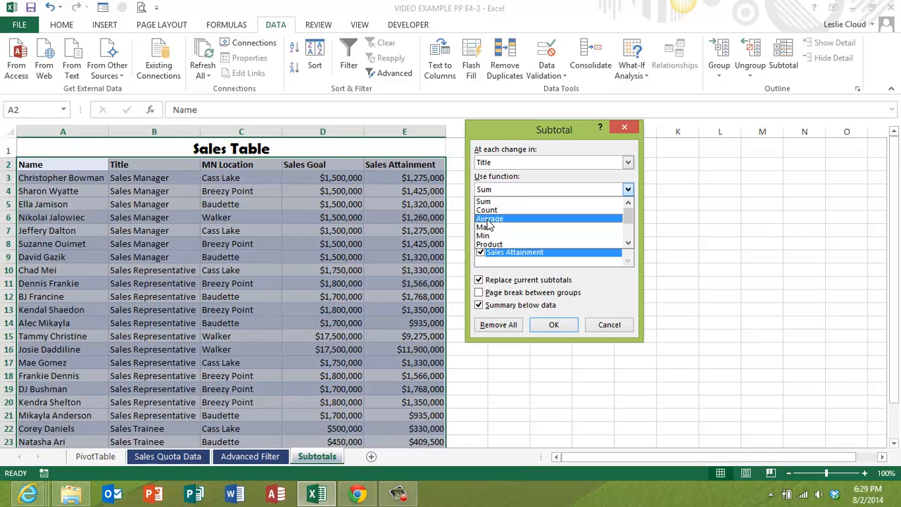
click(490, 220)
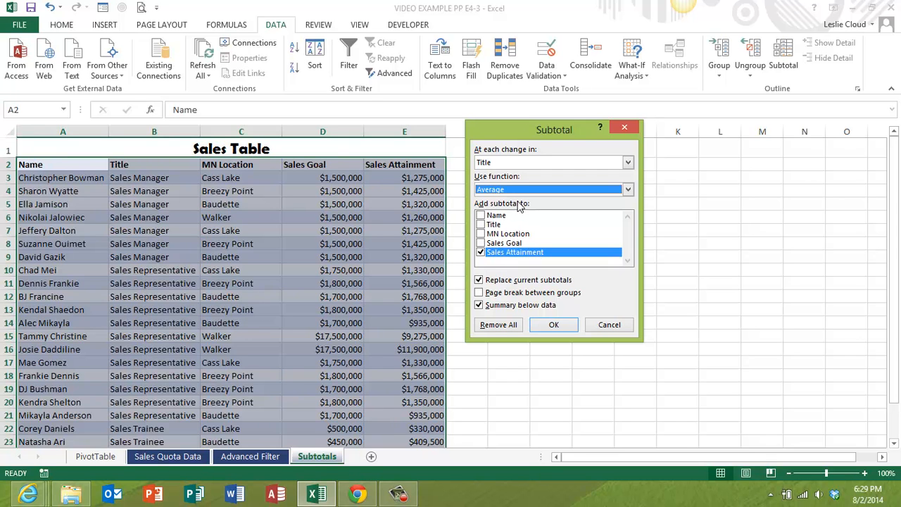
click(480, 244)
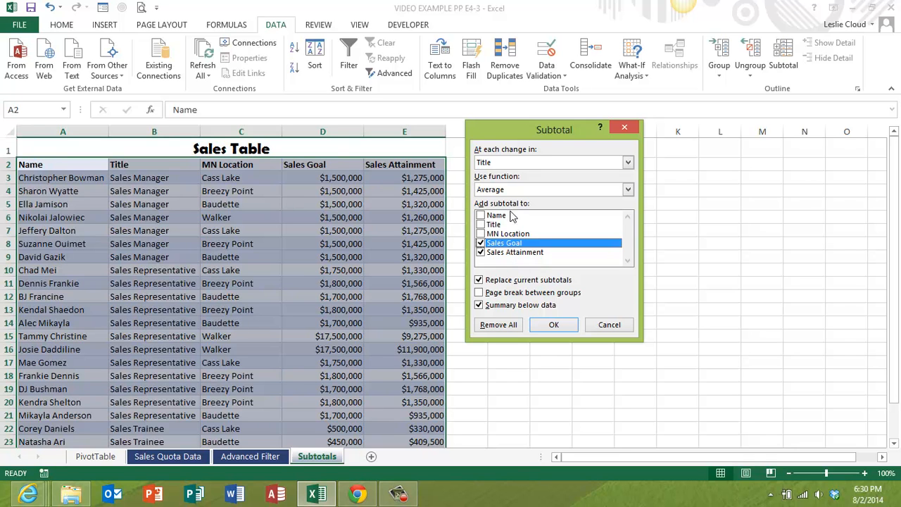
click(554, 325)
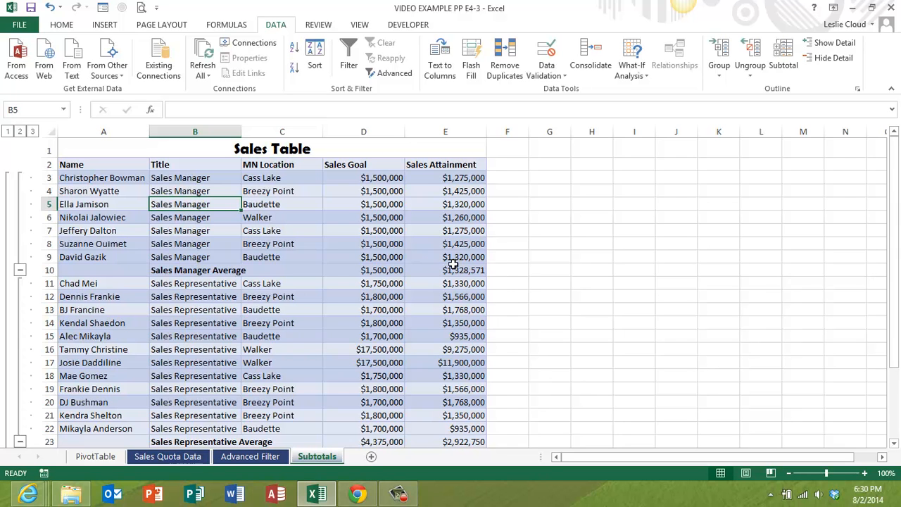
Review the average rows down to the grand average, and remove all subtotals from the sales table
scroll(247, 297, down, 1)
scroll(243, 288, down, 1)
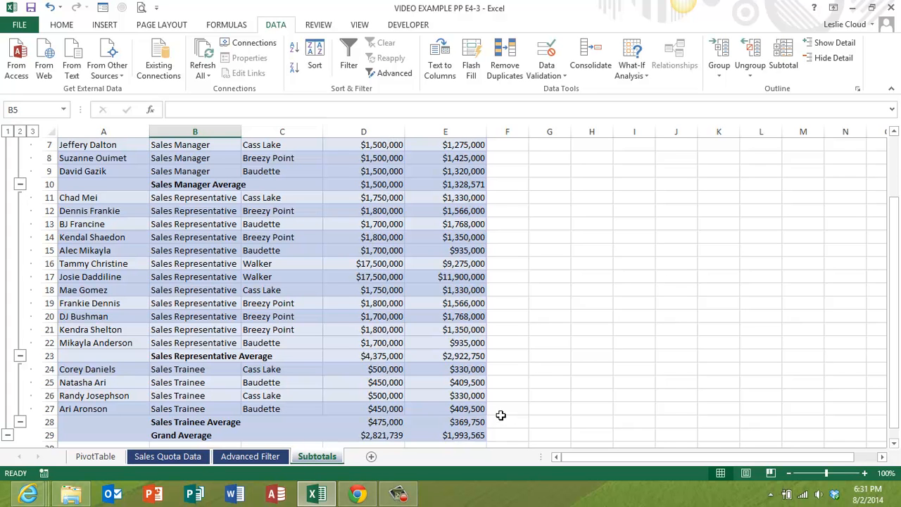
scroll(505, 408, down, 1)
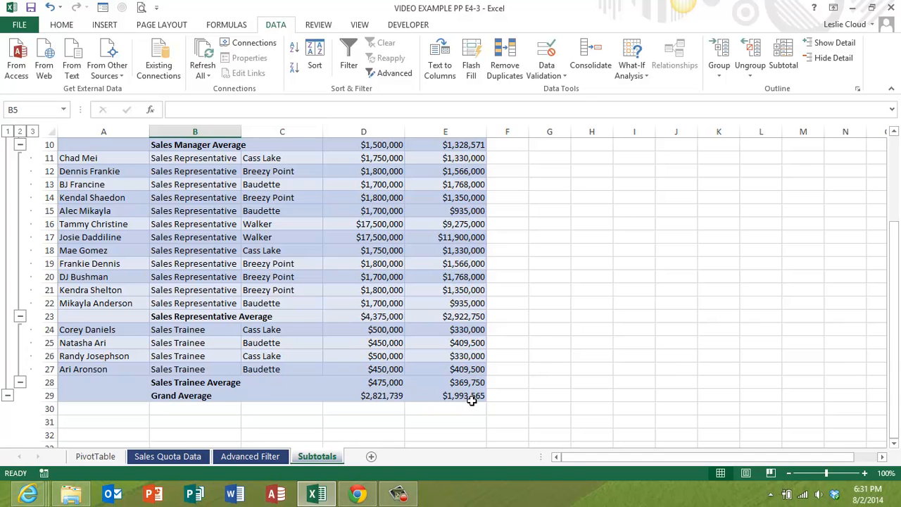
scroll(425, 378, up, 3)
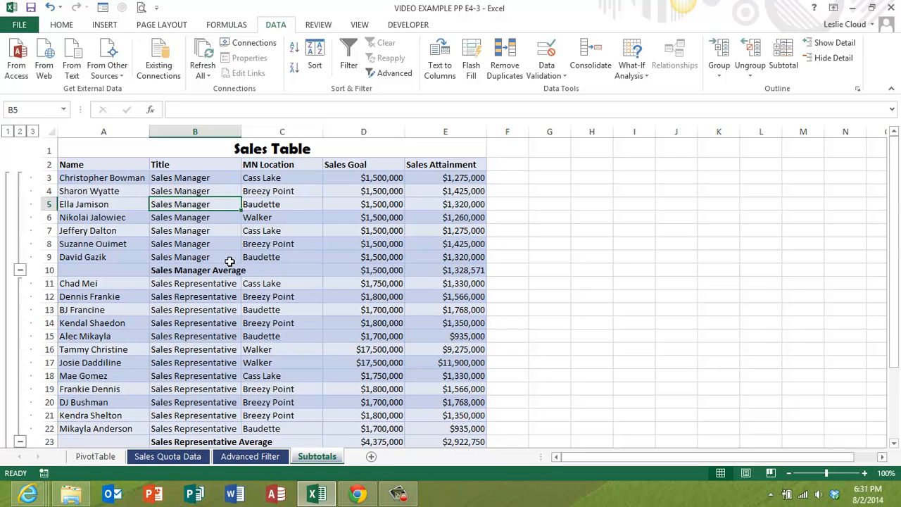
click(784, 60)
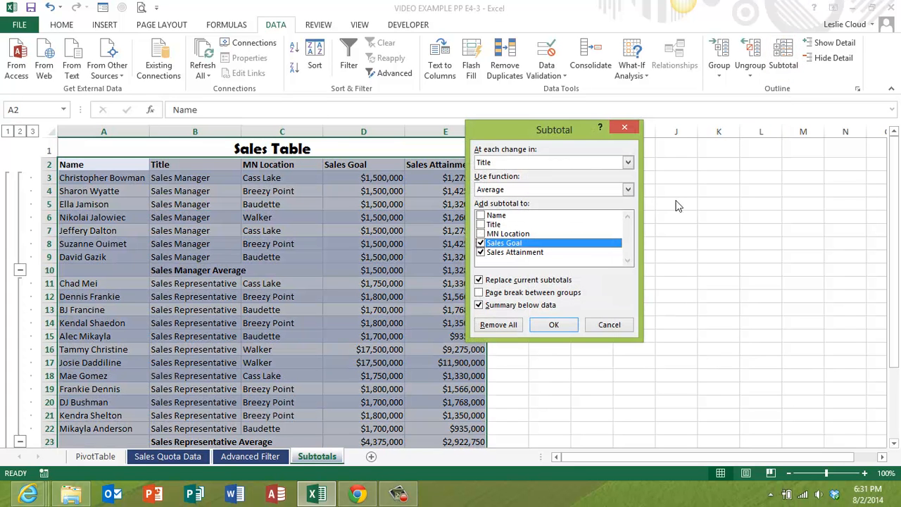
click(498, 325)
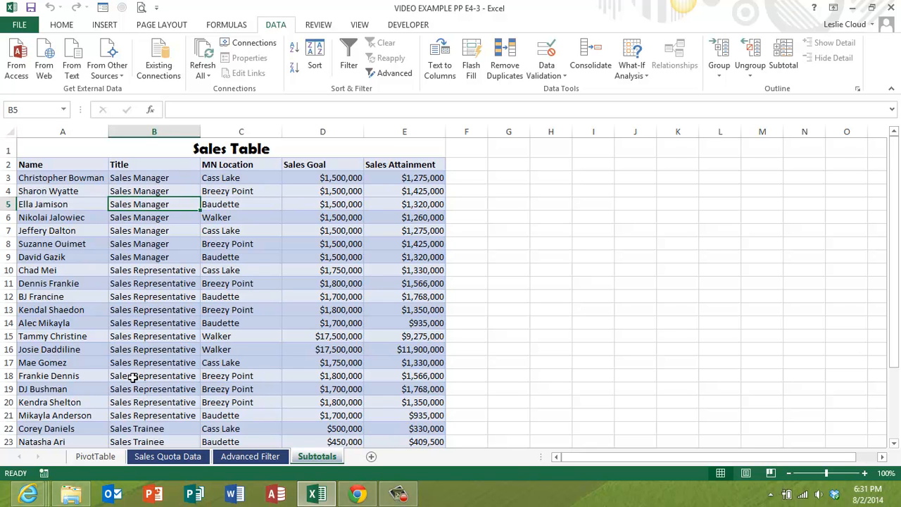
Sort the table by Name from A to Z and apply average subtotals of Sales Goal and Sales Attainment at each change in Title
click(67, 178)
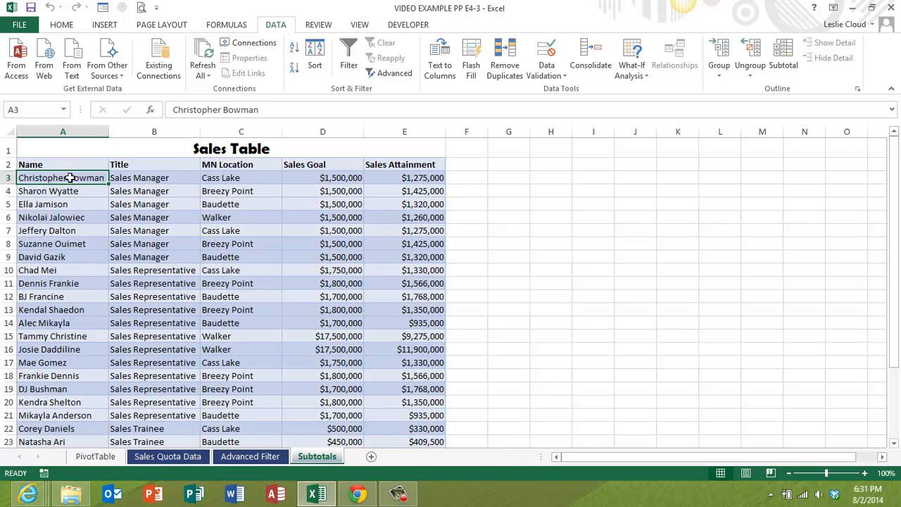
click(295, 47)
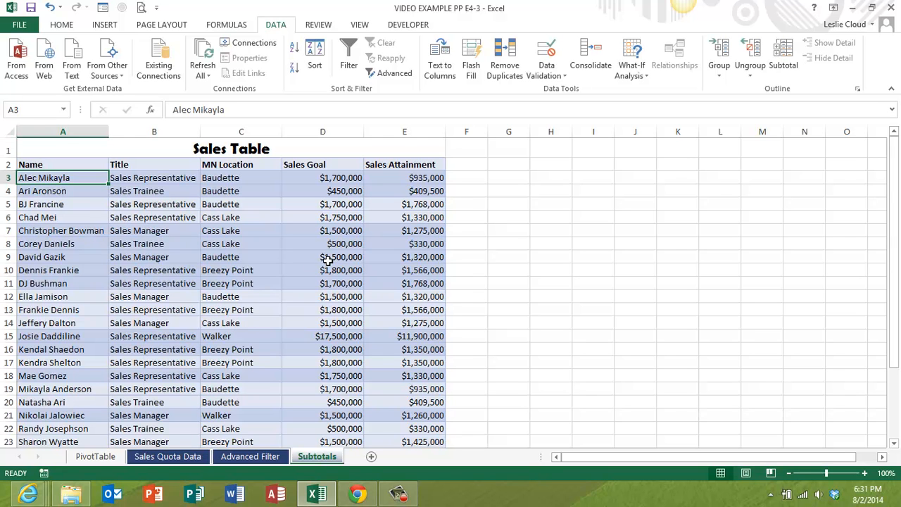
click(782, 53)
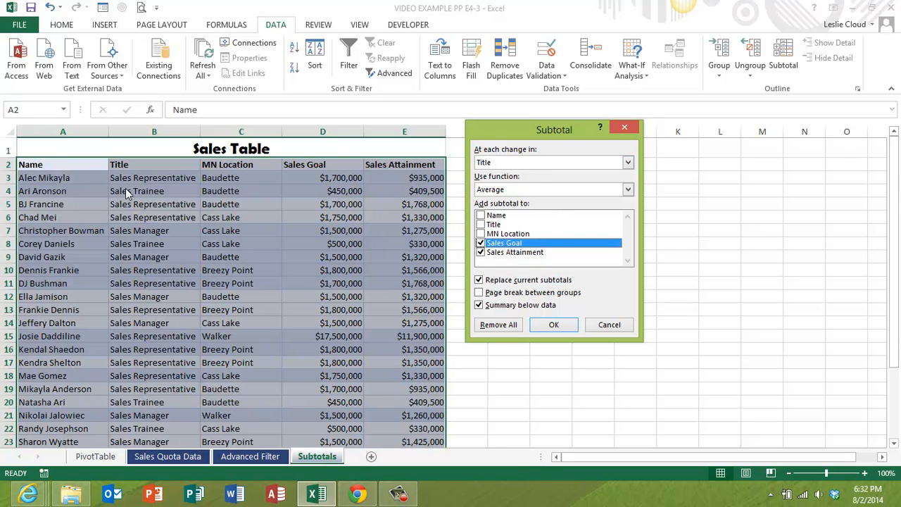
click(554, 325)
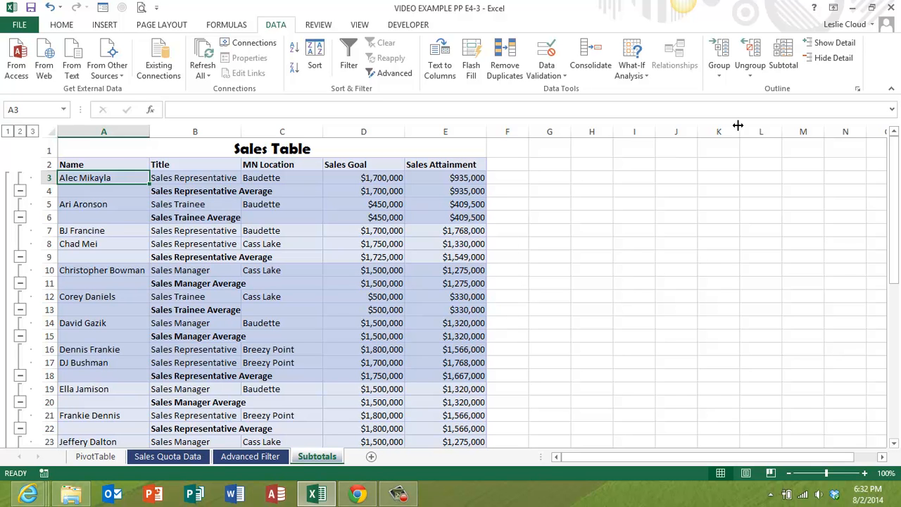
Remove all the average subtotals from the name-sorted table
click(784, 56)
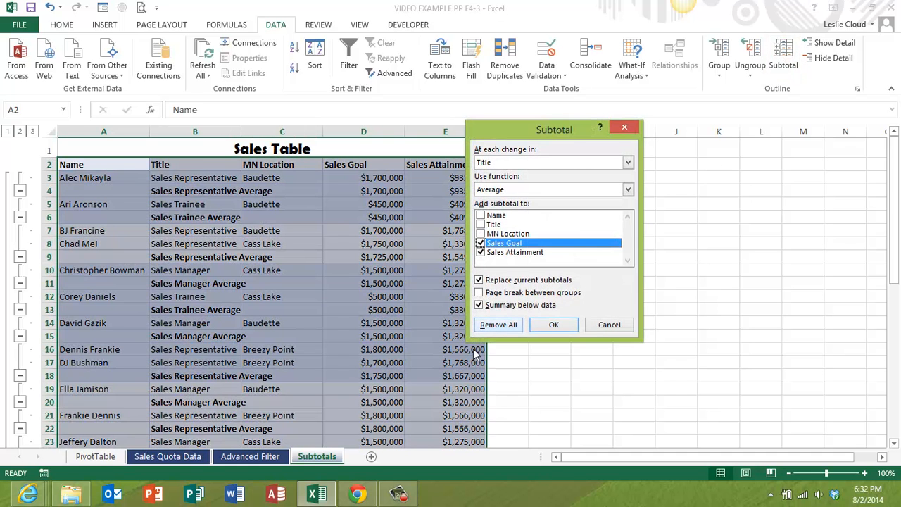
click(493, 326)
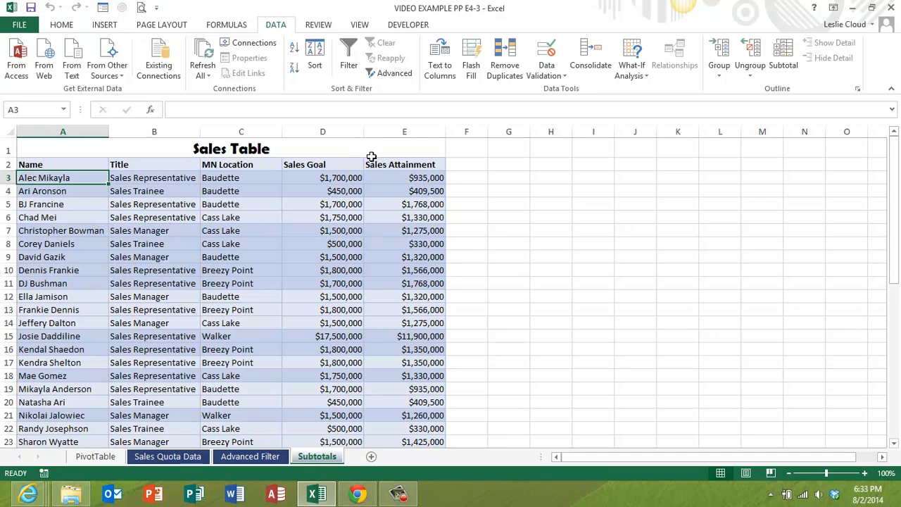
Sort the table by Title from A to Z and add Count subtotals to only the Title column at each change in Title
click(148, 179)
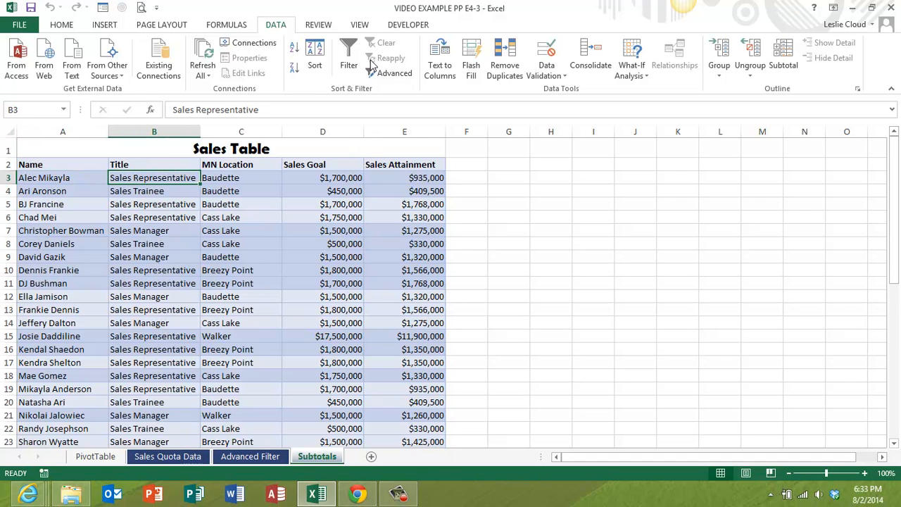
click(294, 47)
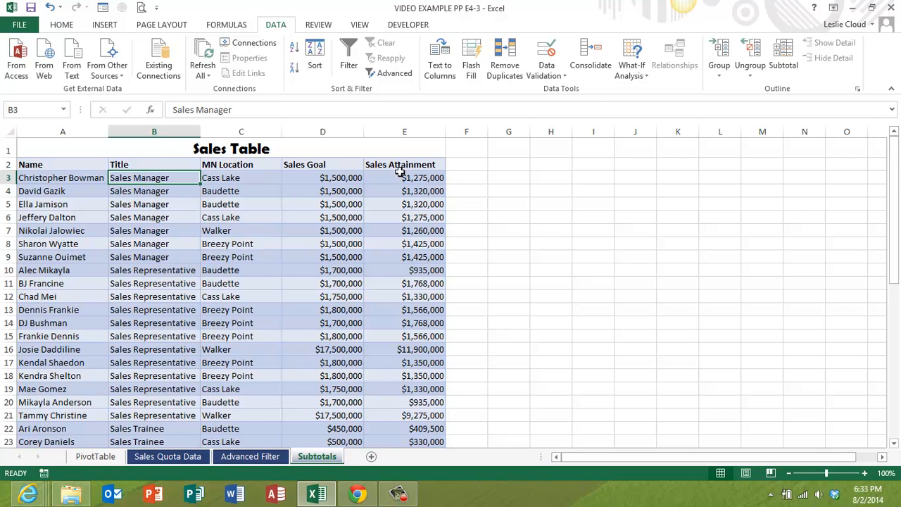
click(783, 61)
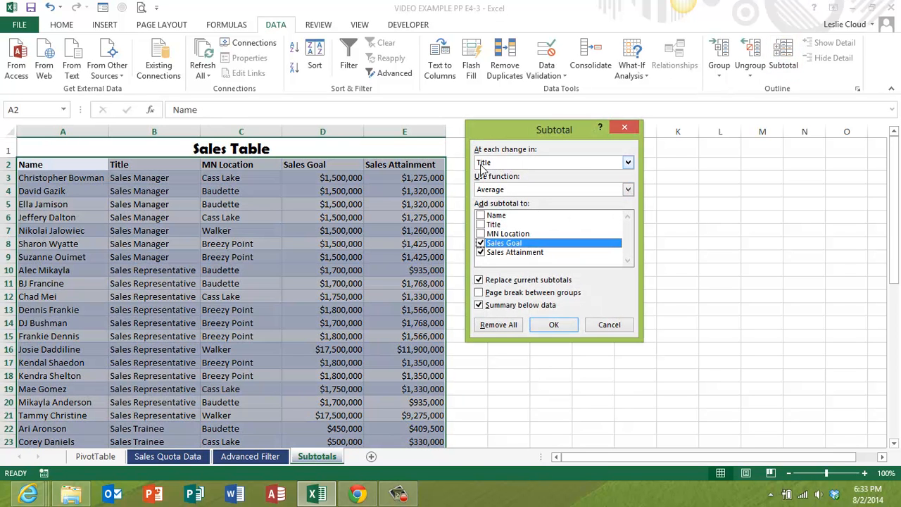
click(512, 191)
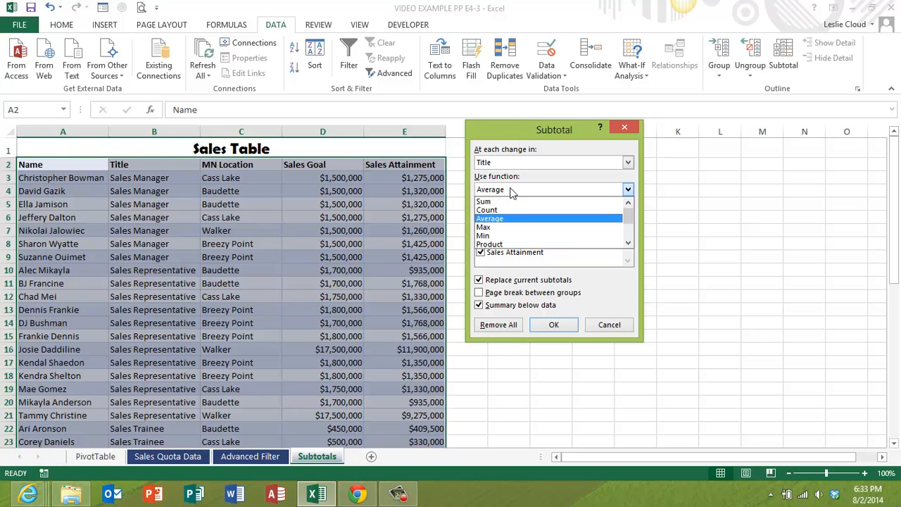
click(502, 211)
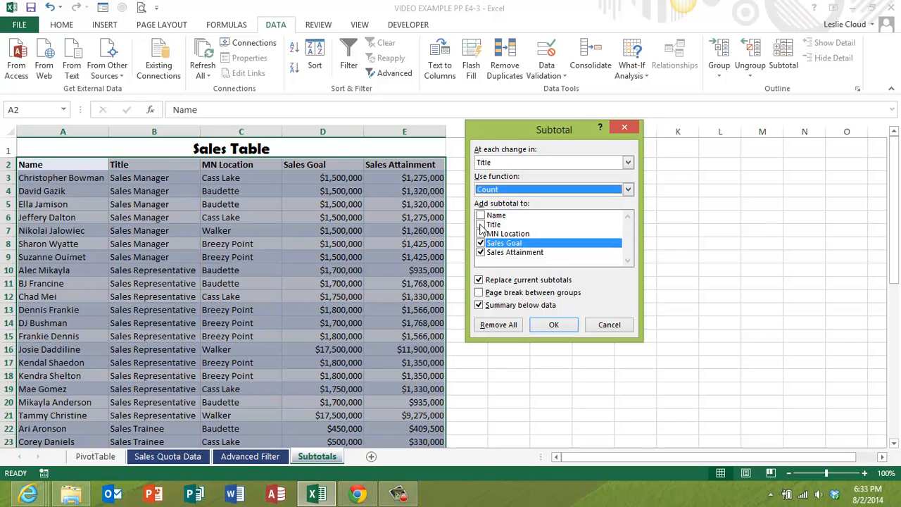
click(481, 225)
click(481, 243)
click(481, 253)
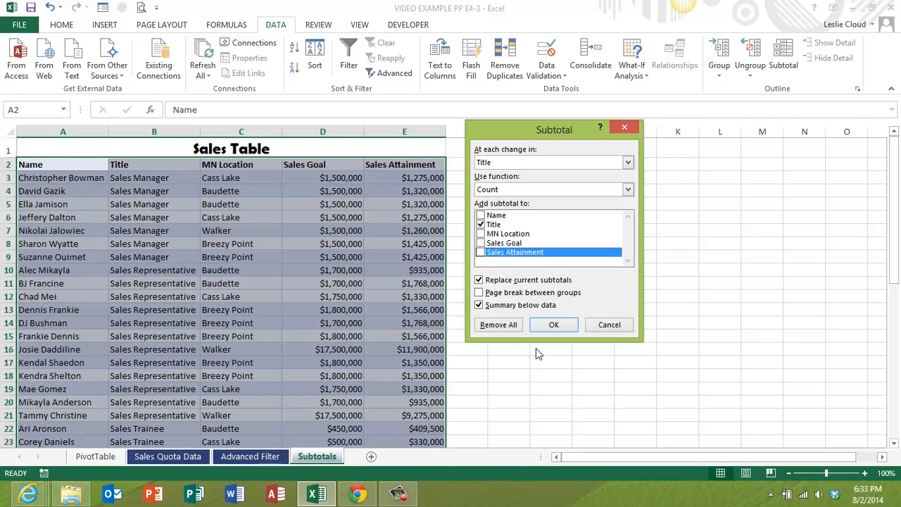
click(554, 326)
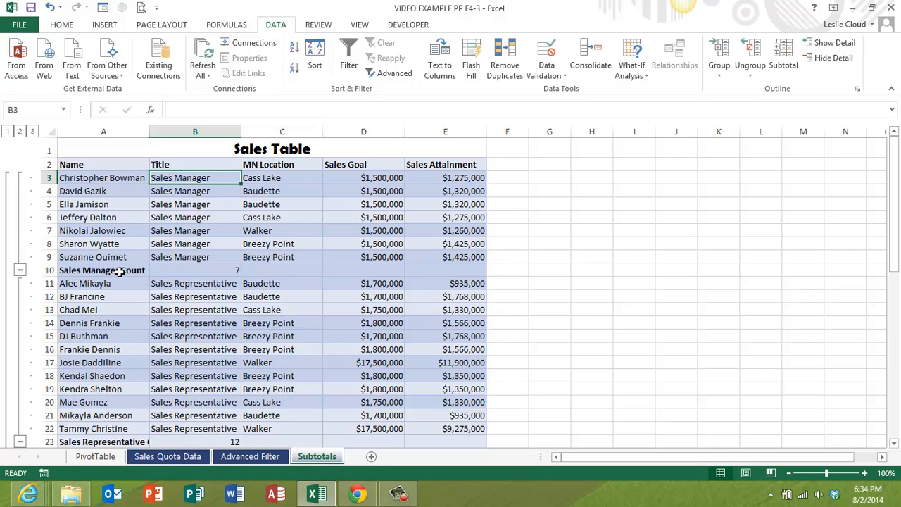
AutoFit column A so the subtotal labels fit, and review the count rows for each title
scroll(215, 285, down, 3)
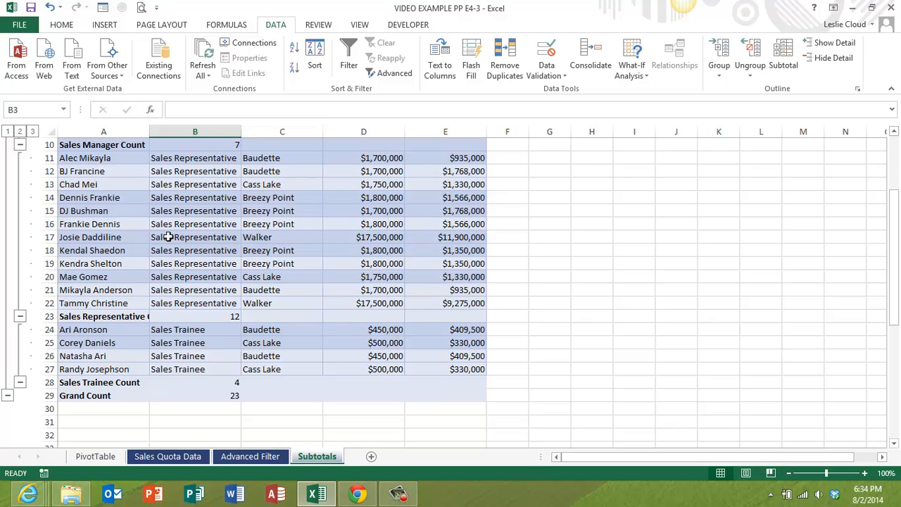
double_click(148, 131)
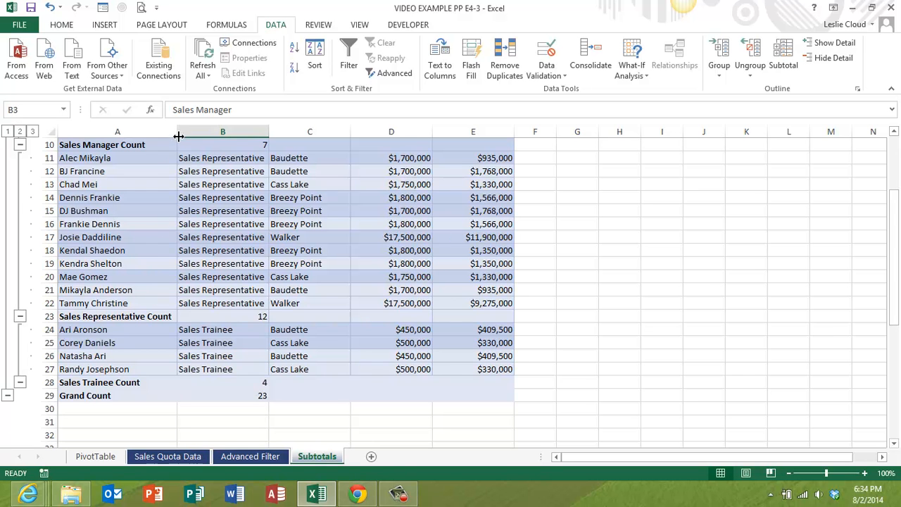
scroll(177, 265, up, 2)
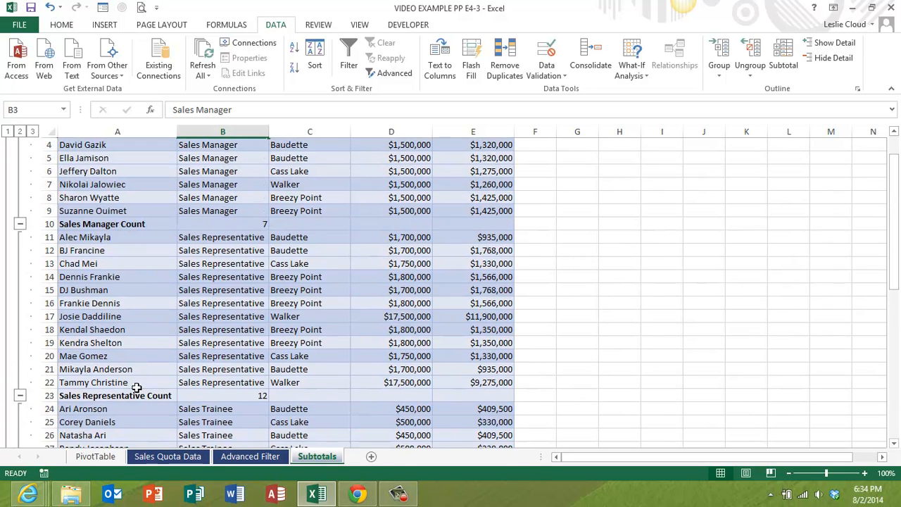
scroll(316, 266, up, 1)
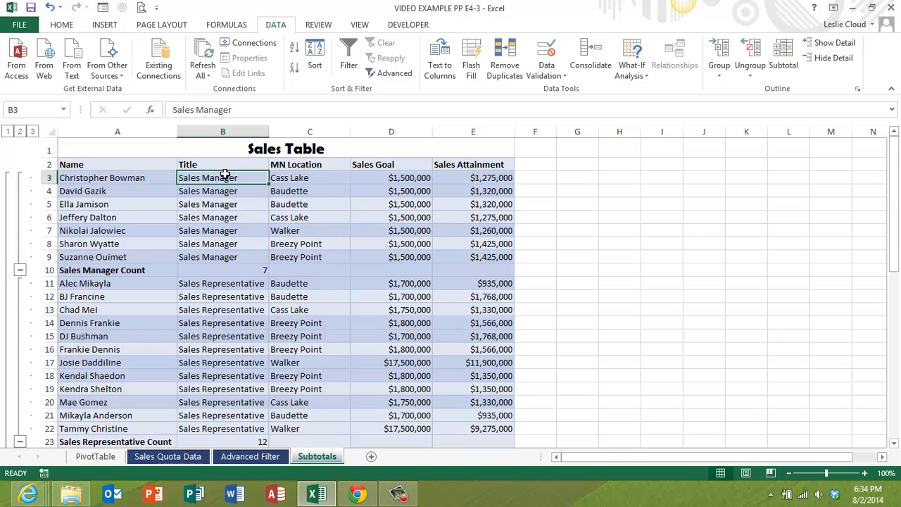